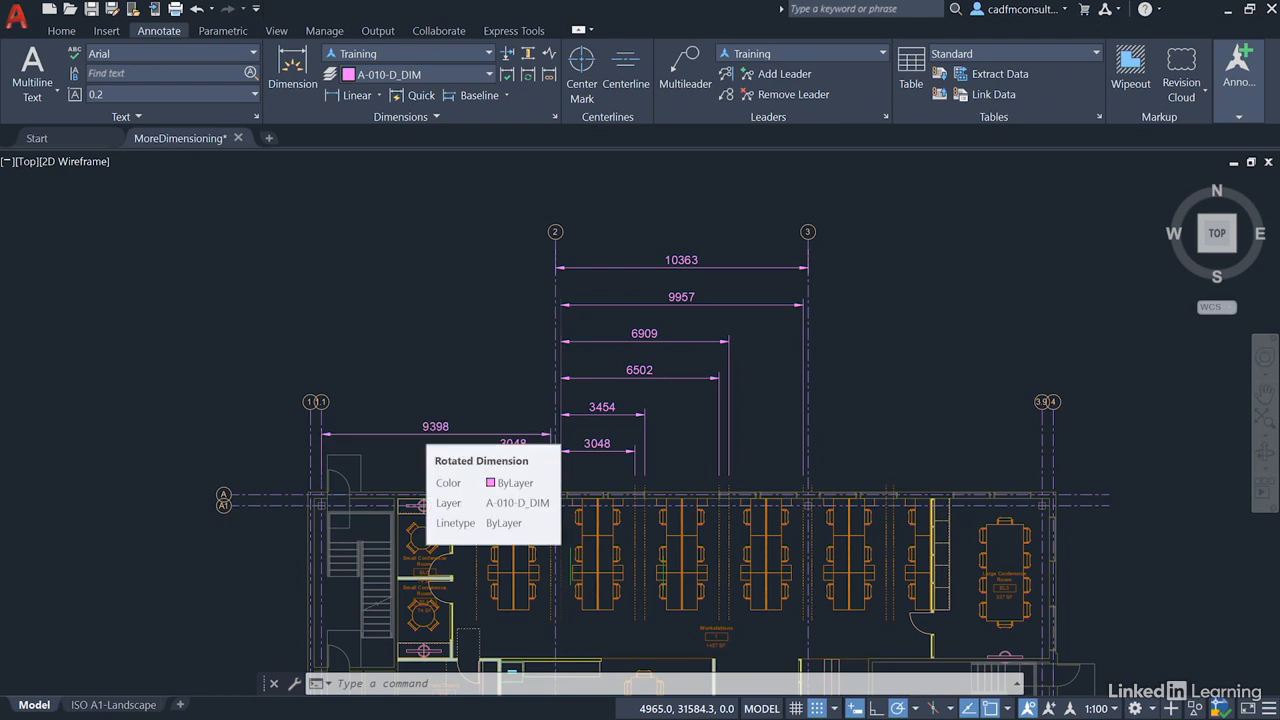
Delete the 9398 dimension and the 3048 dimension between grid lines 1.1 and 2
{"action": "left_click", "coordinate": [420, 434]}
{"action": "left_click", "coordinate": [503, 447]}
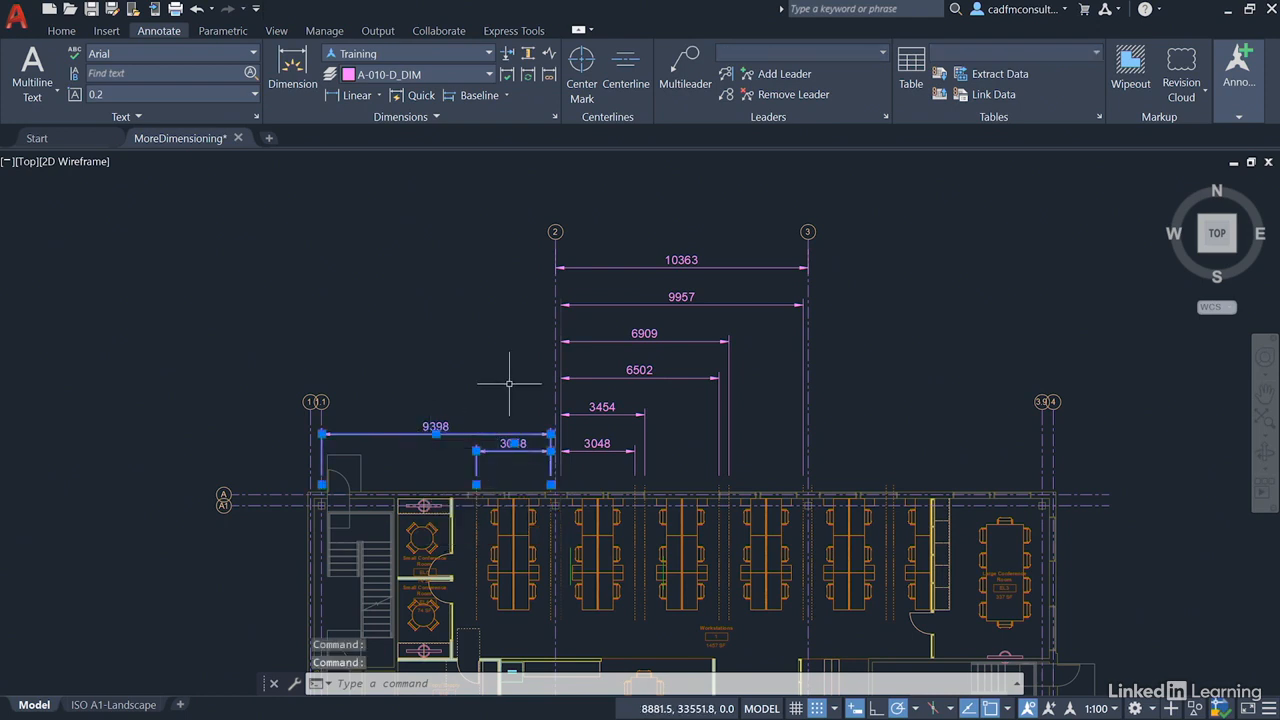
{"action": "key", "text": "Delete"}
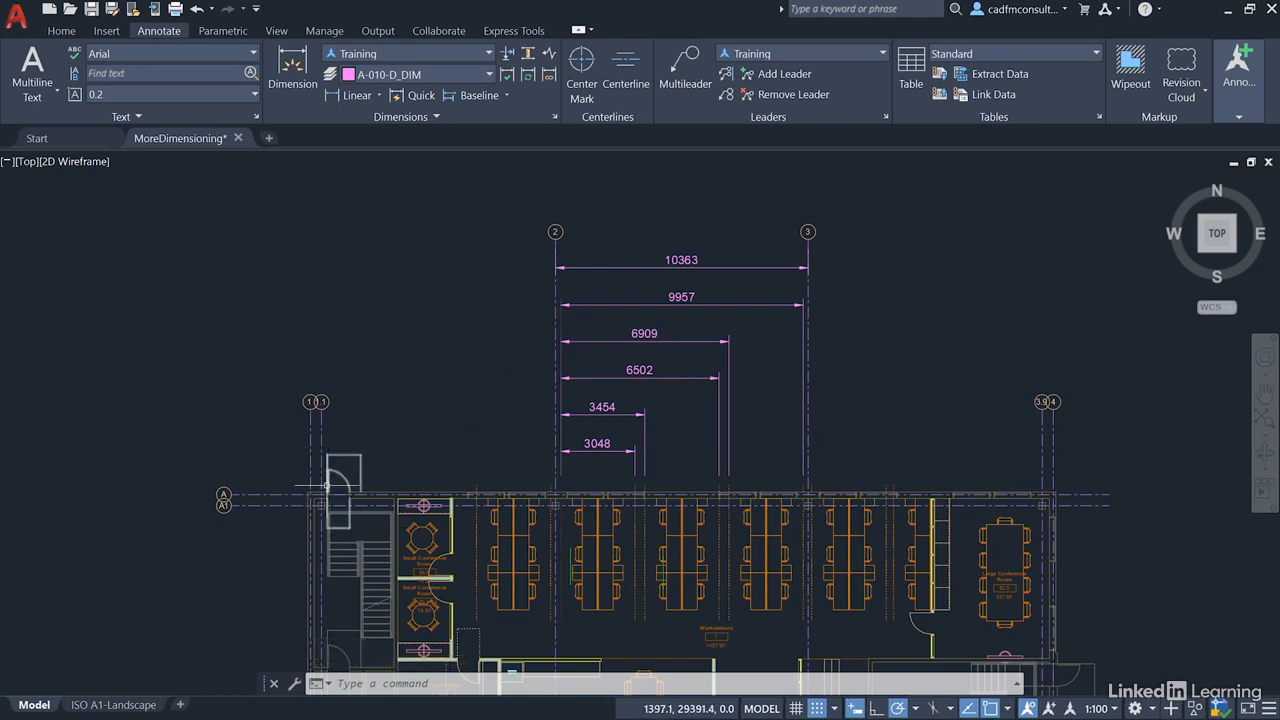
Use the DIM command to dimension the top edge of the rectangle outside the stairwell door, placing the dimension line above it
{"action": "scroll", "coordinate": [343, 488], "scroll_direction": "up", "scroll_amount": 2}
{"action": "scroll", "coordinate": [343, 488], "scroll_direction": "up", "scroll_amount": 4}
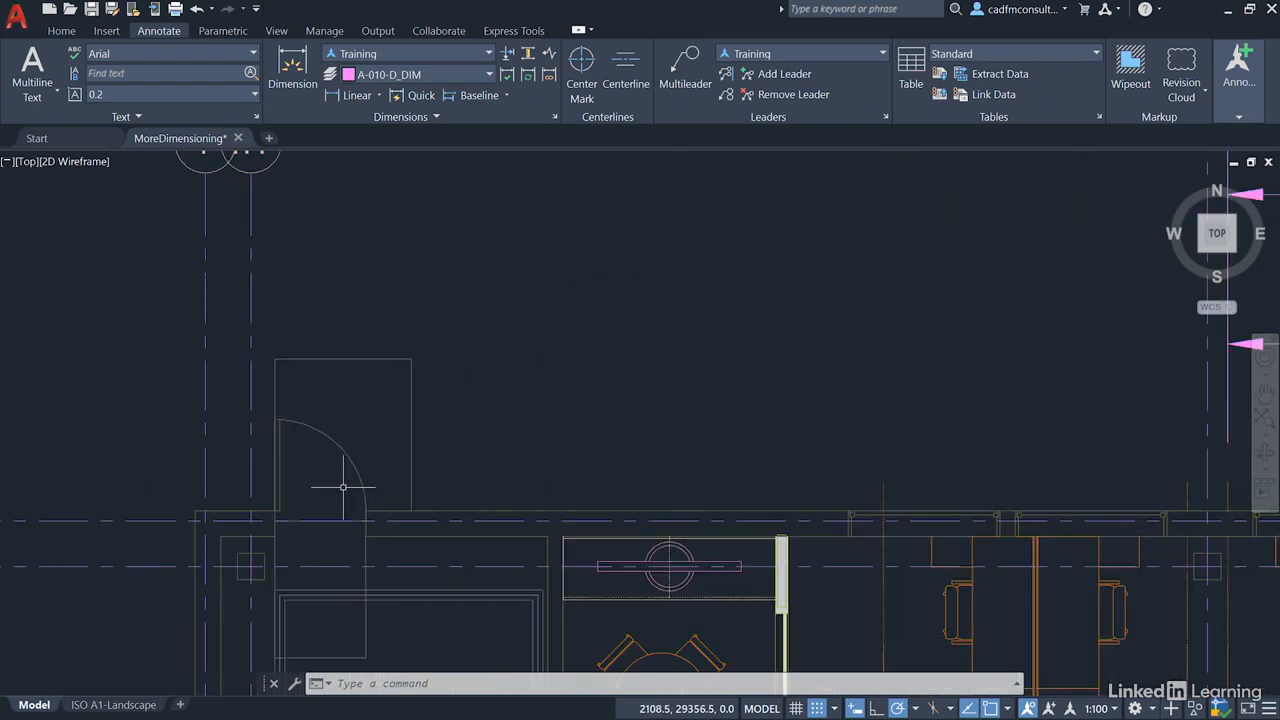
{"action": "mouse_move", "coordinate": [394, 457]}
{"action": "middle_mouse_down"}
{"action": "mouse_move", "coordinate": [678, 363]}
{"action": "mouse_move", "coordinate": [677, 406]}
{"action": "mouse_move", "coordinate": [694, 417]}
{"action": "middle_mouse_up"}
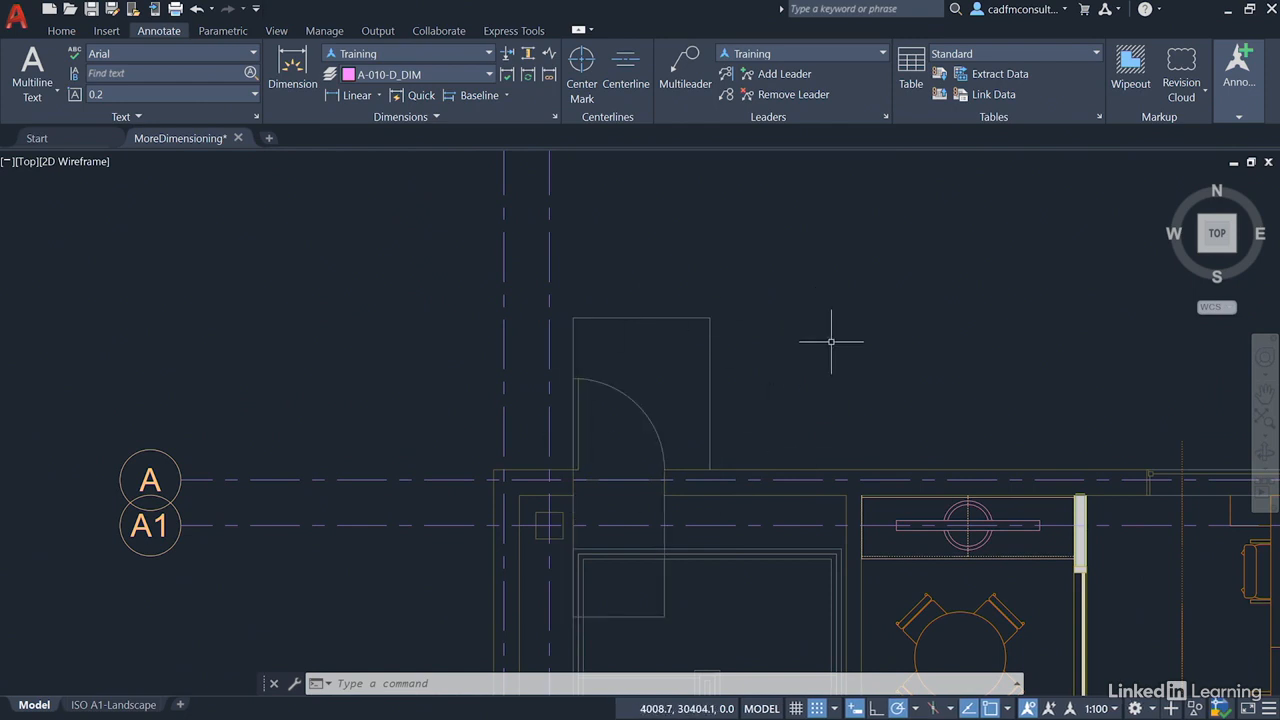
{"action": "scroll", "coordinate": [829, 337], "scroll_direction": "down", "scroll_amount": 2}
{"action": "middle_click_drag", "start_coordinate": [843, 300], "coordinate": [738, 431]}
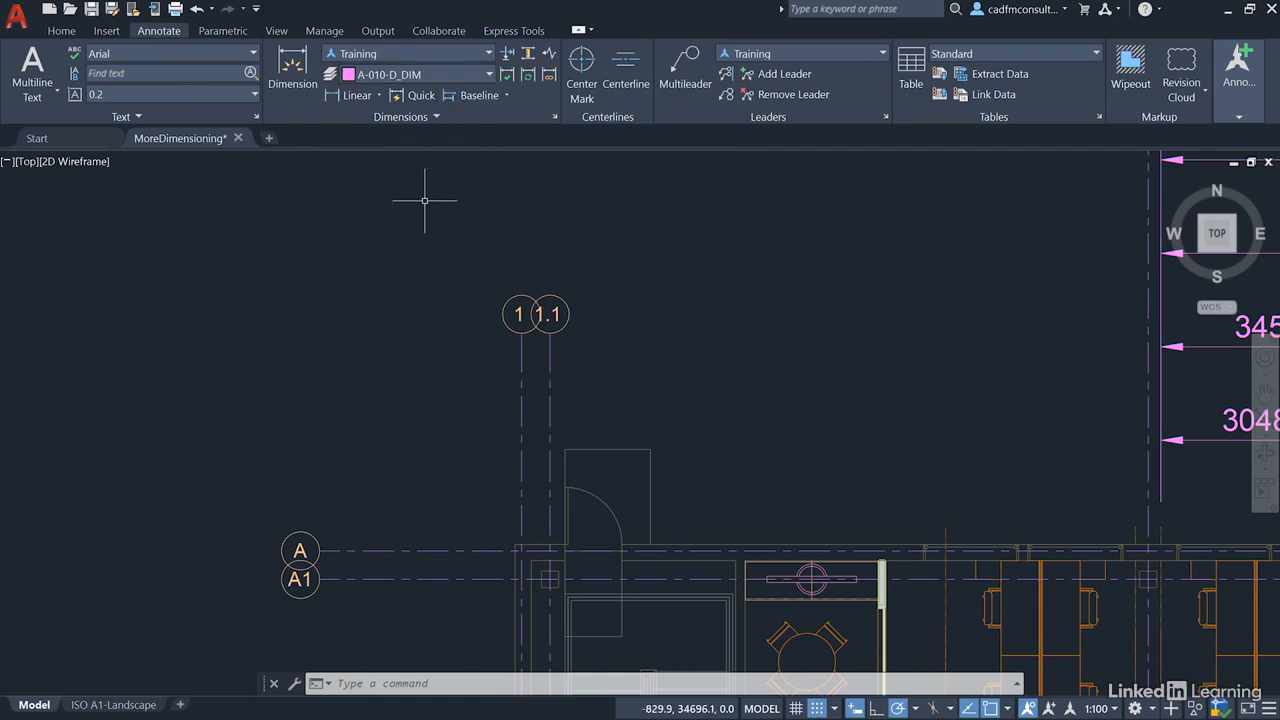
{"action": "left_click", "coordinate": [284, 81]}
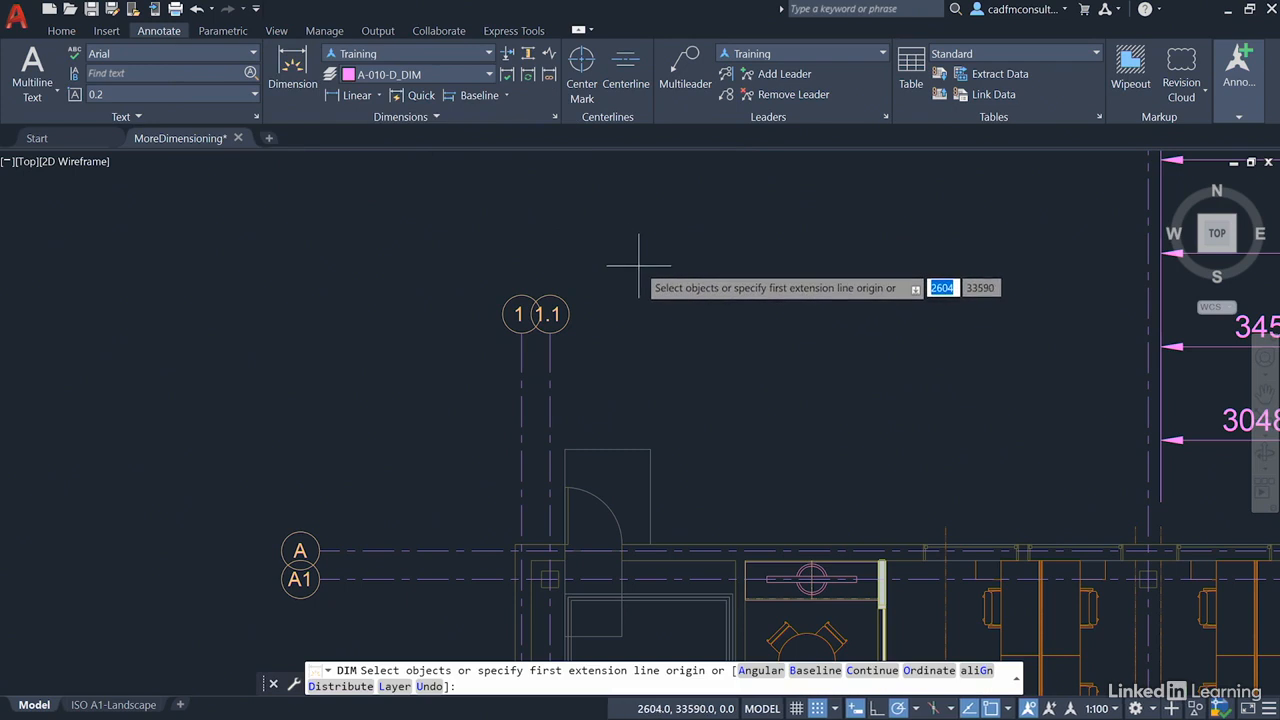
{"action": "right_click", "coordinate": [673, 245]}
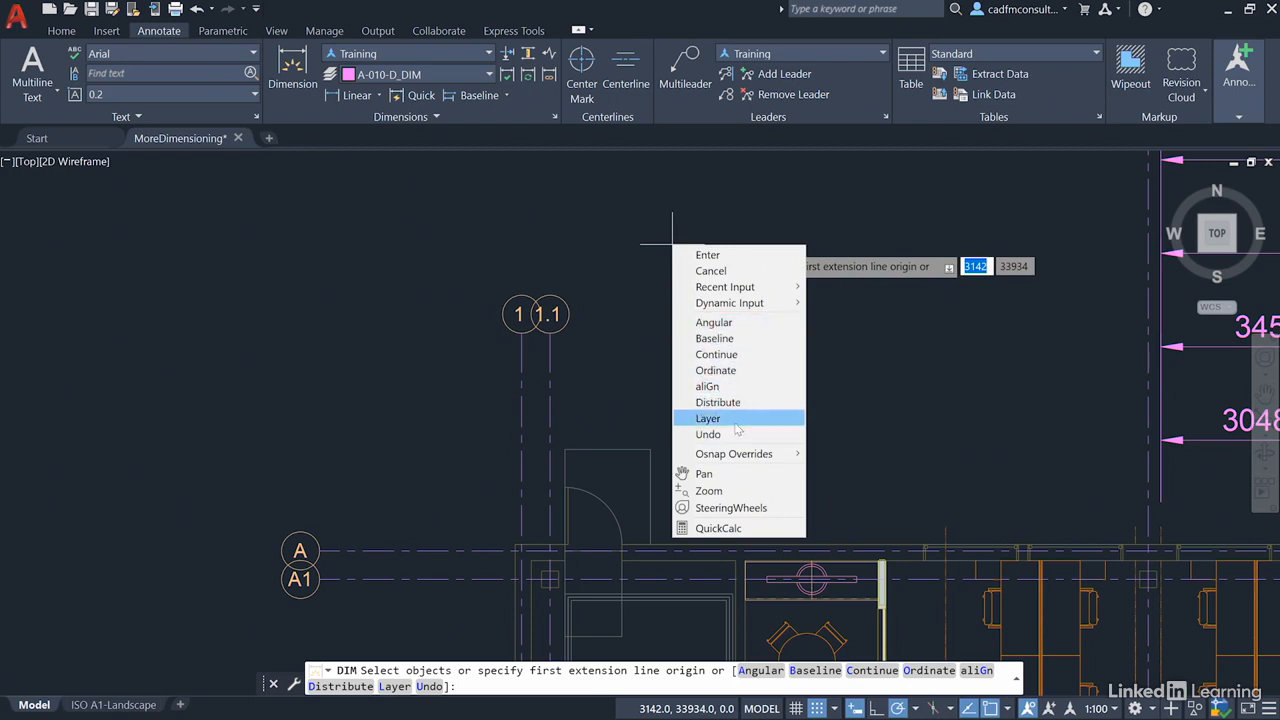
{"action": "left_click", "coordinate": [838, 392]}
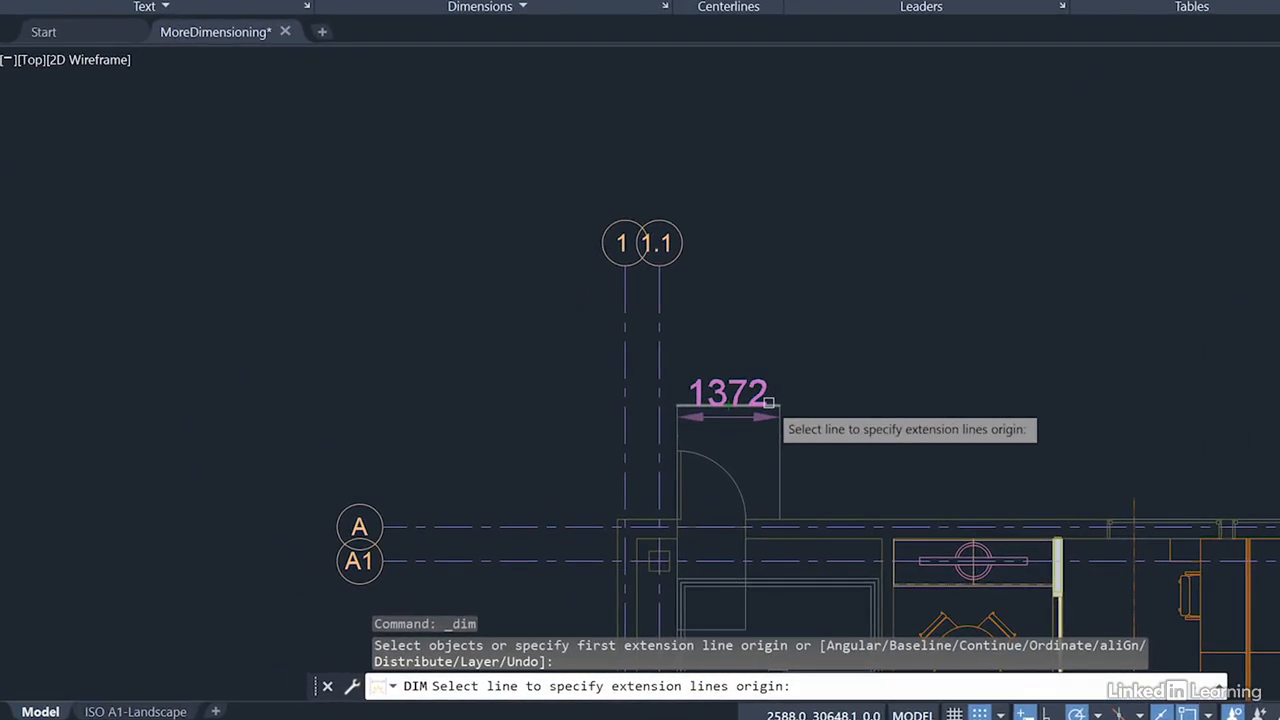
{"action": "left_click", "coordinate": [769, 403]}
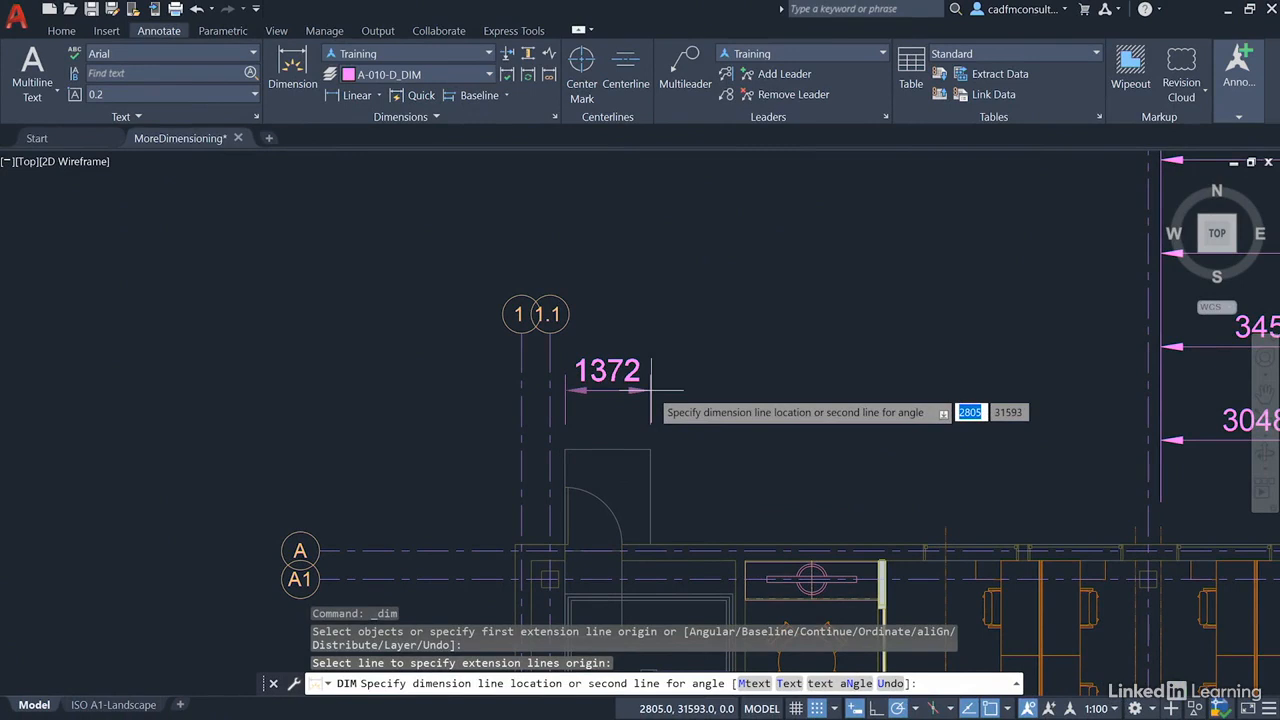
{"action": "left_click", "coordinate": [651, 391]}
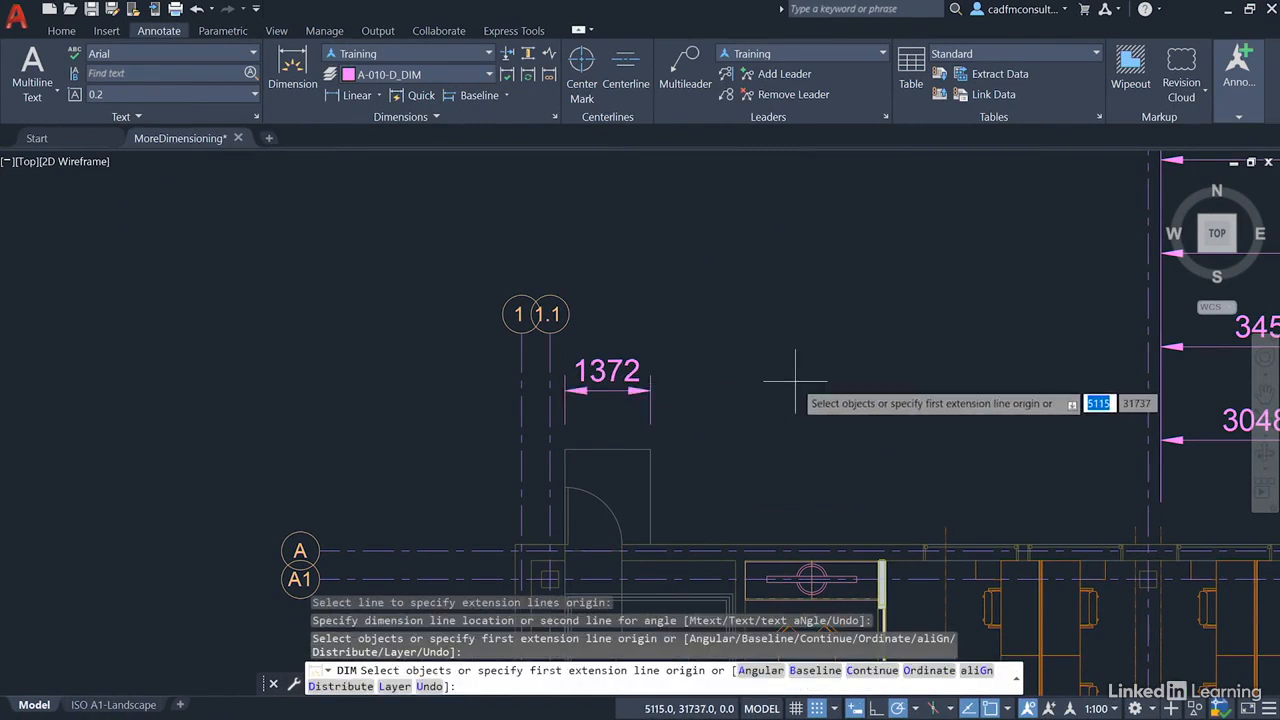
Add a radius dimension to the stairwell door's swing arc, placing its text outside the rectangle to the upper right
{"action": "left_click", "coordinate": [586, 489]}
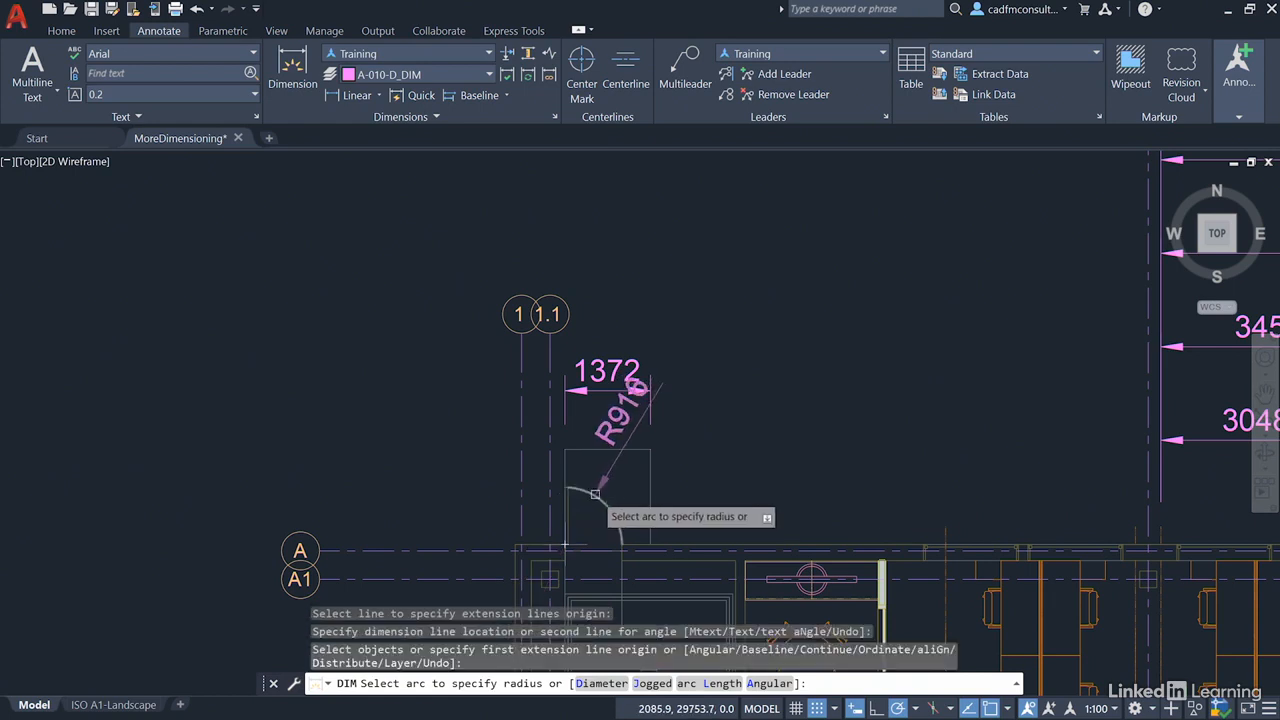
{"action": "left_click", "coordinate": [595, 494]}
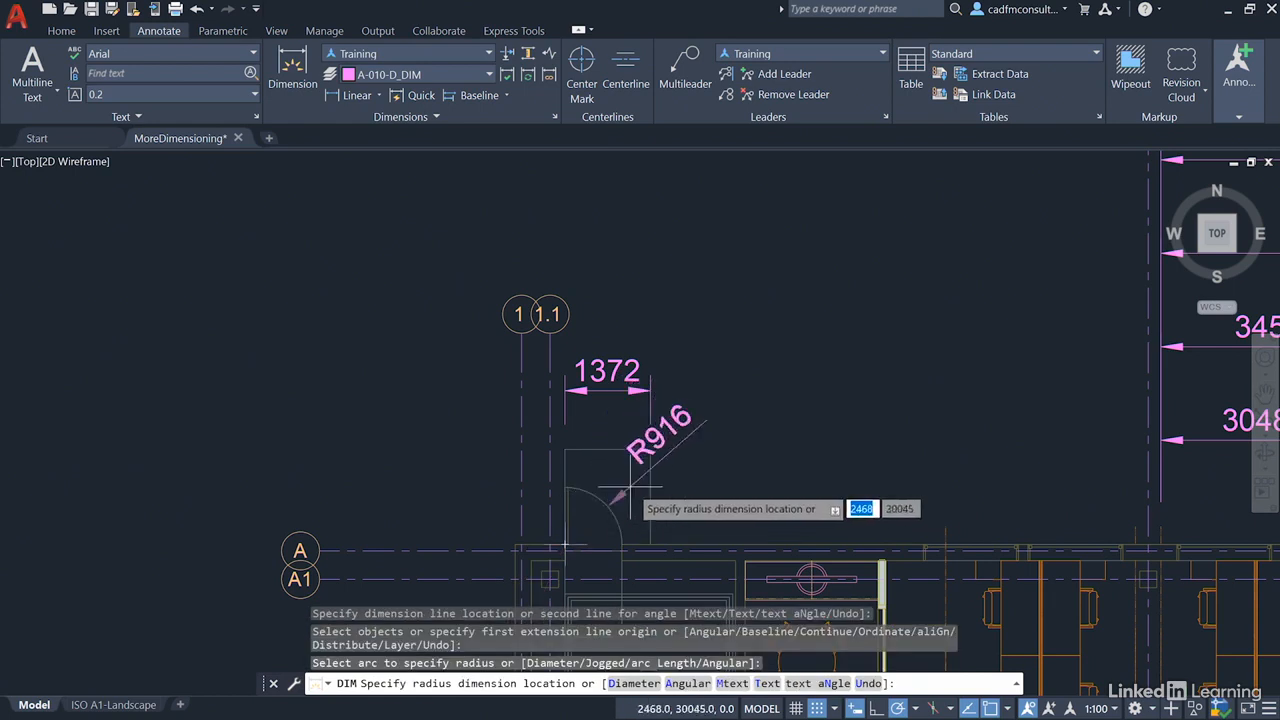
{"action": "left_click", "coordinate": [735, 442]}
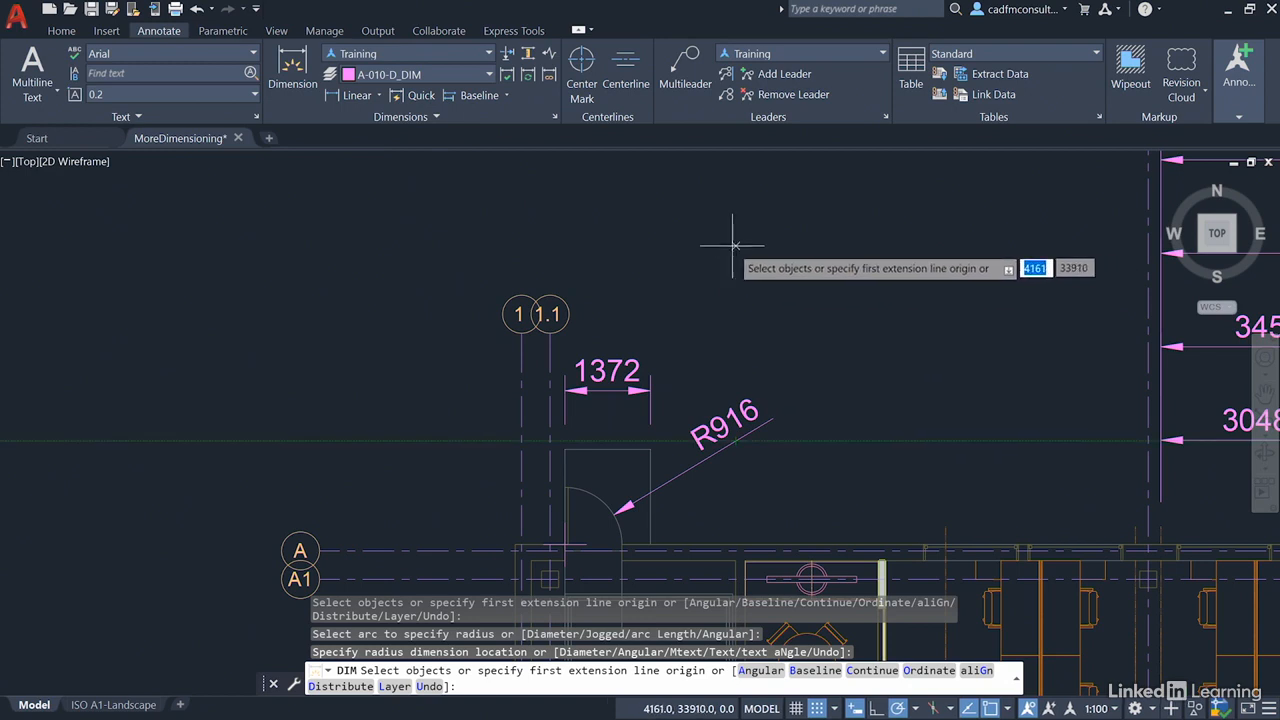
Add an angular dimension between the bottom and right edges of the rectangle inside the stairwell door, placing it to the upper left
{"action": "right_click", "coordinate": [737, 235]}
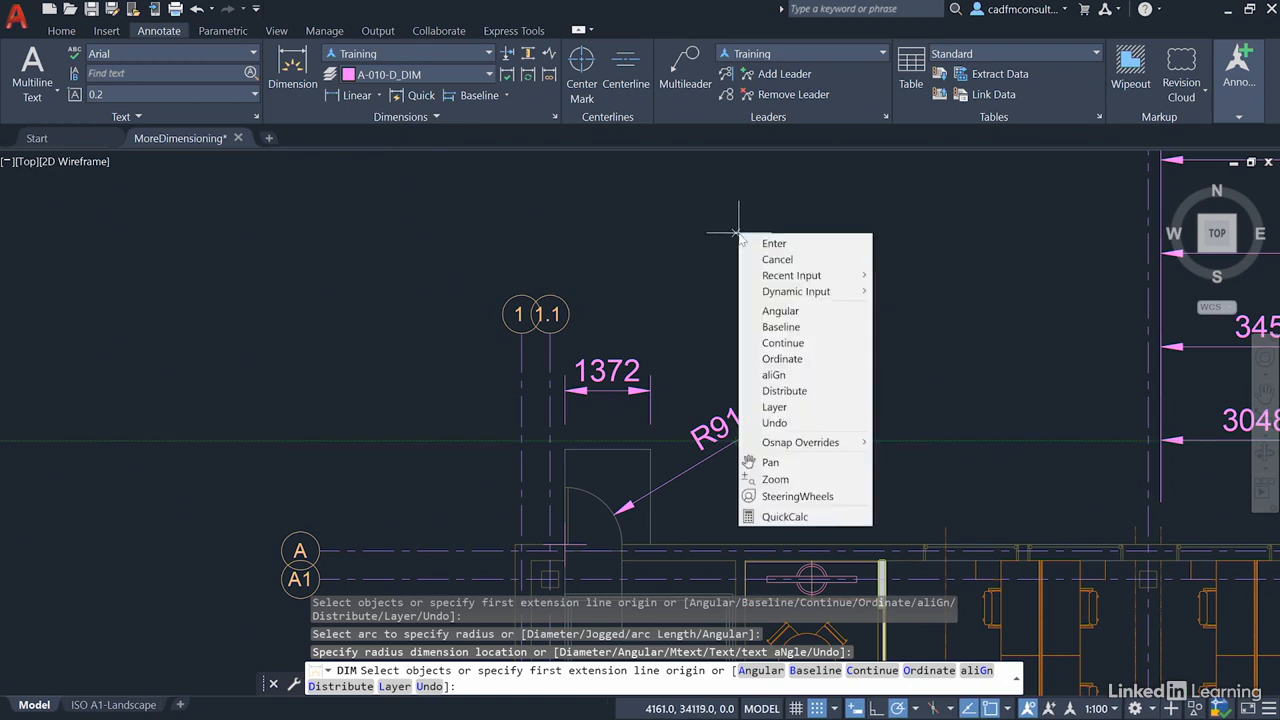
{"action": "left_click", "coordinate": [790, 312]}
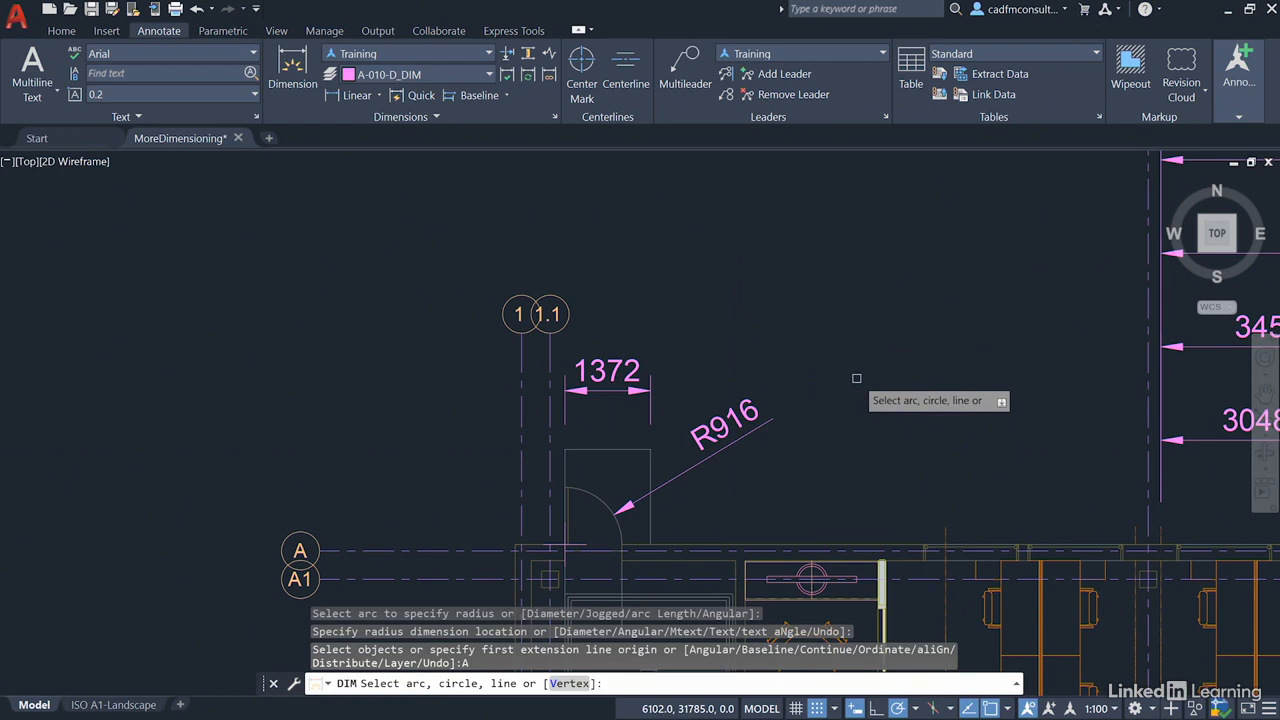
{"action": "scroll", "coordinate": [856, 390], "scroll_direction": "down", "scroll_amount": 2}
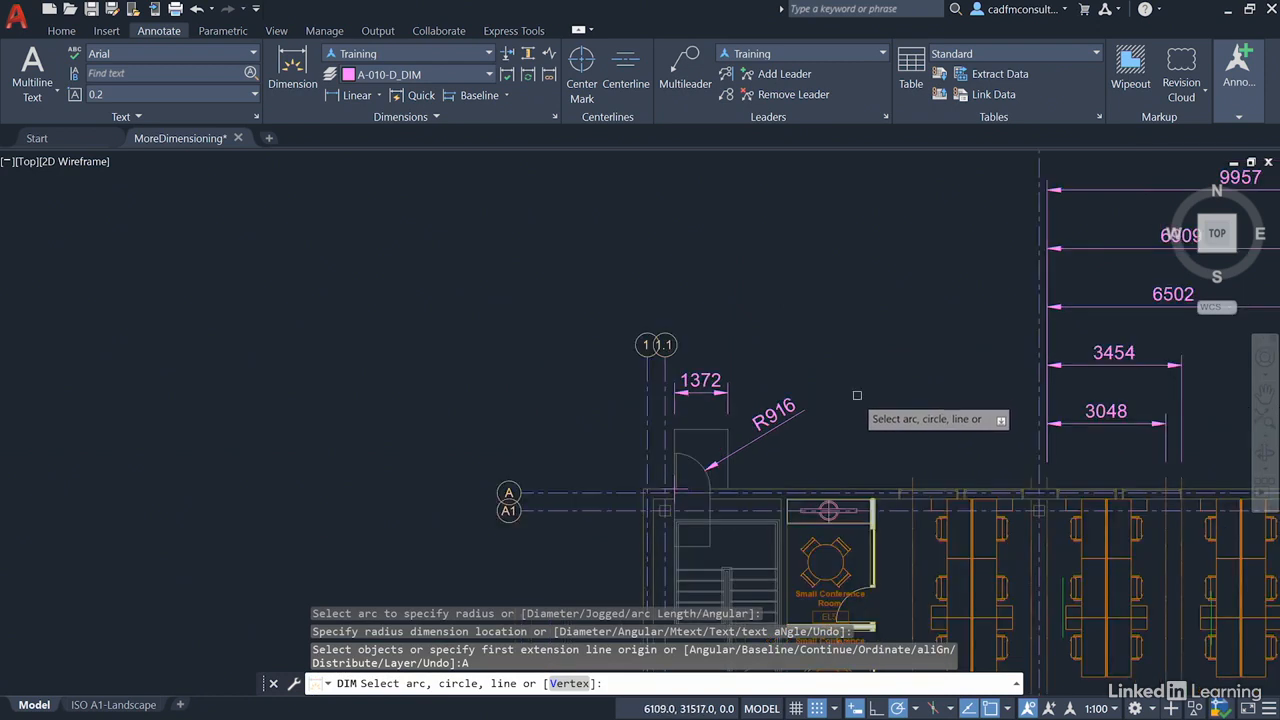
{"action": "mouse_move", "coordinate": [854, 415]}
{"action": "middle_mouse_down"}
{"action": "mouse_move", "coordinate": [780, 329]}
{"action": "mouse_move", "coordinate": [706, 303]}
{"action": "middle_mouse_up"}
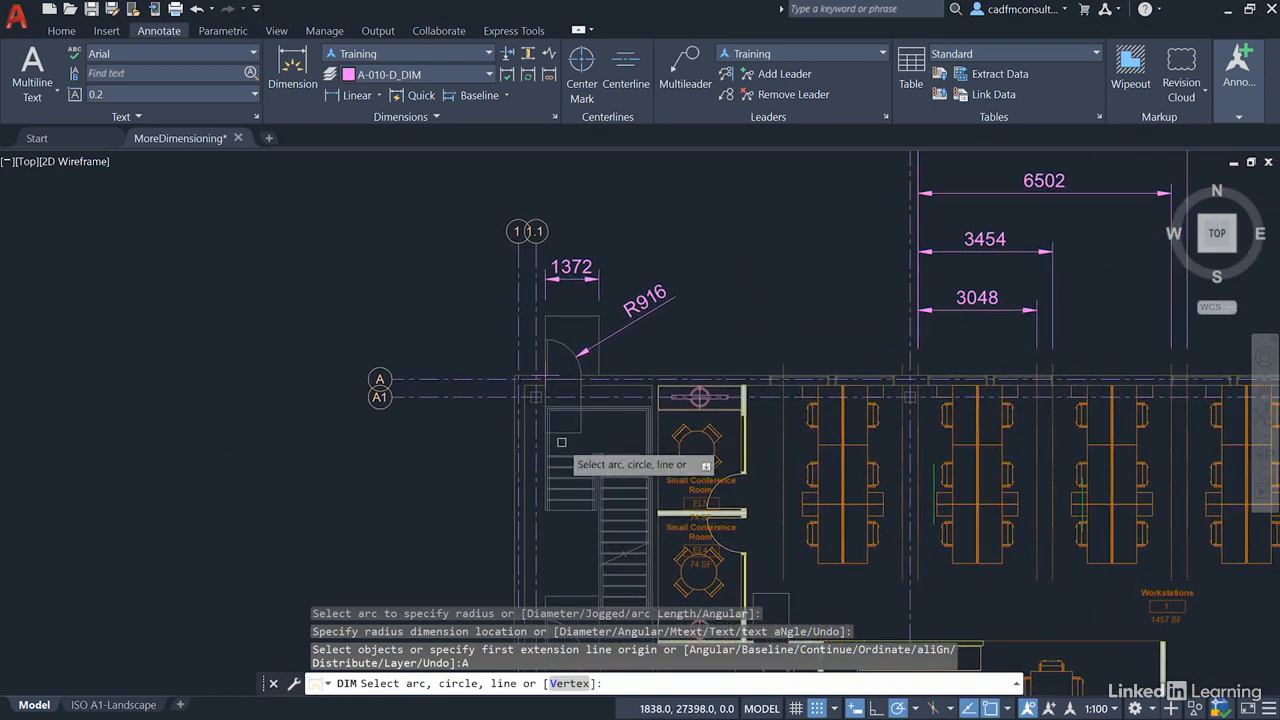
{"action": "scroll", "coordinate": [560, 448], "scroll_direction": "up", "scroll_amount": 4}
{"action": "scroll", "coordinate": [560, 445], "scroll_direction": "up", "scroll_amount": 2}
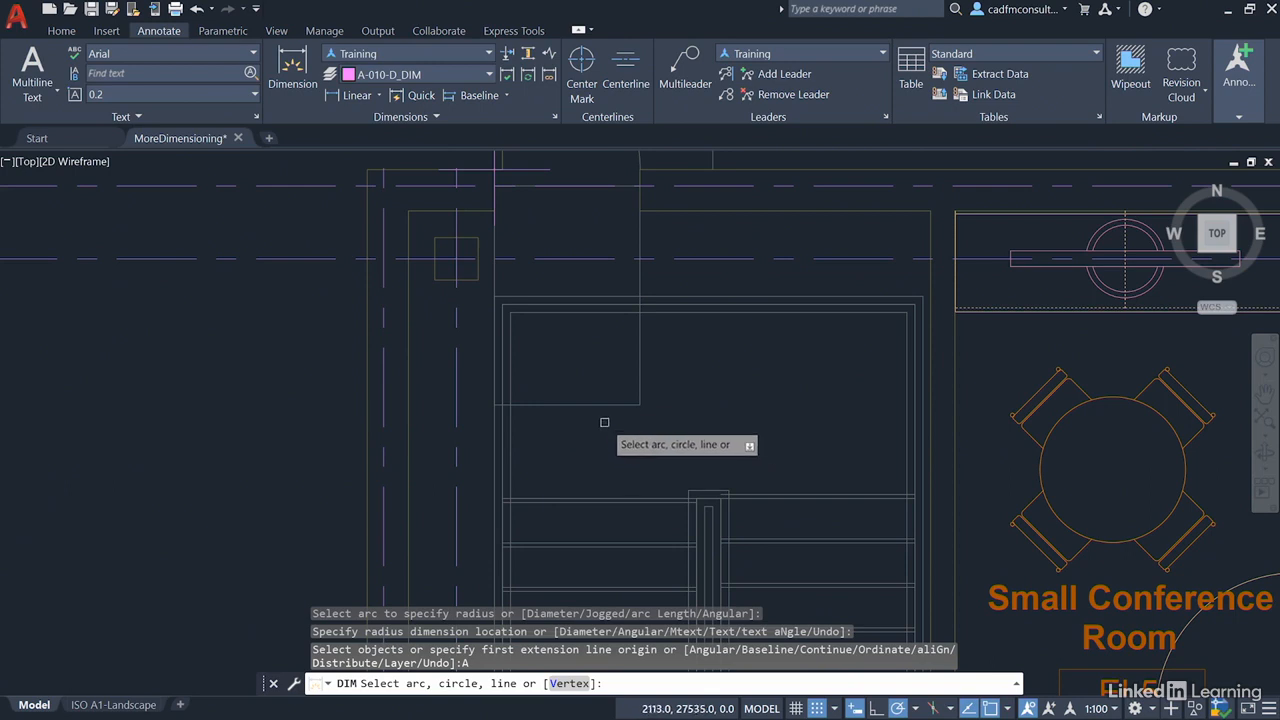
{"action": "left_click", "coordinate": [595, 407]}
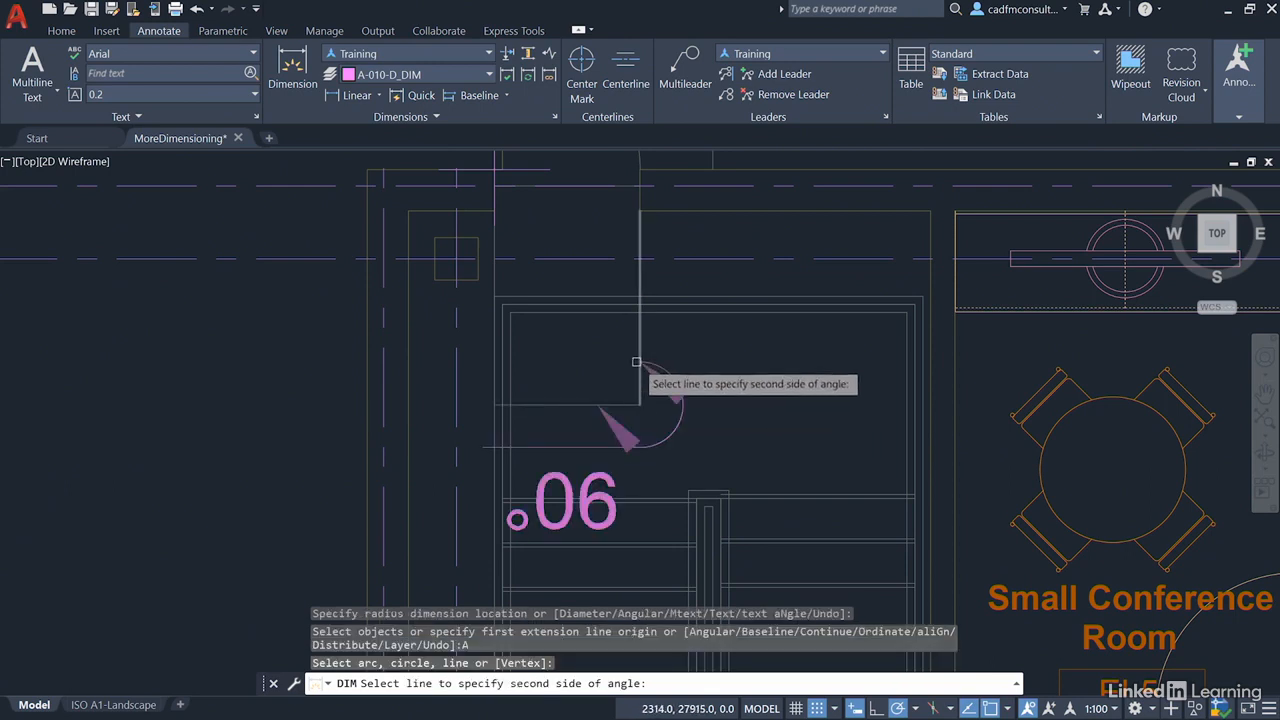
{"action": "left_click", "coordinate": [638, 358]}
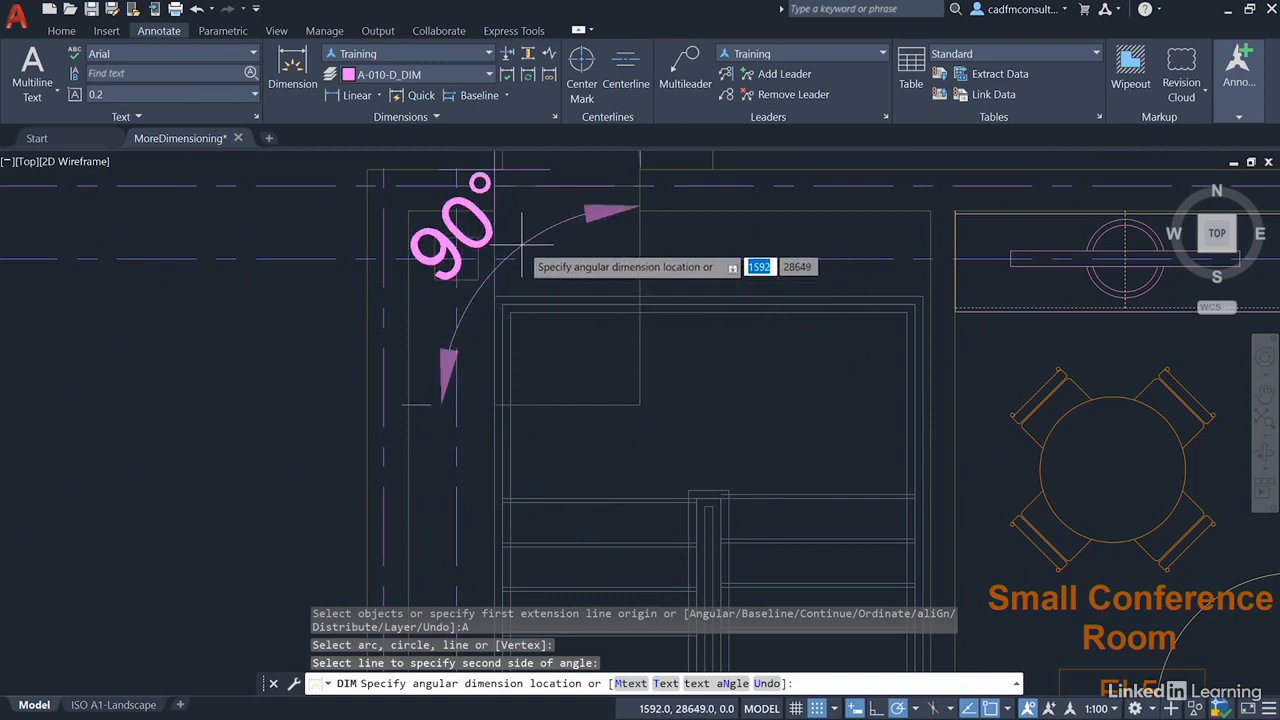
{"action": "scroll", "coordinate": [525, 245], "scroll_direction": "down", "scroll_amount": 2}
{"action": "mouse_move", "coordinate": [526, 246]}
{"action": "middle_mouse_down"}
{"action": "mouse_move", "coordinate": [573, 387]}
{"action": "mouse_move", "coordinate": [603, 422]}
{"action": "middle_mouse_up"}
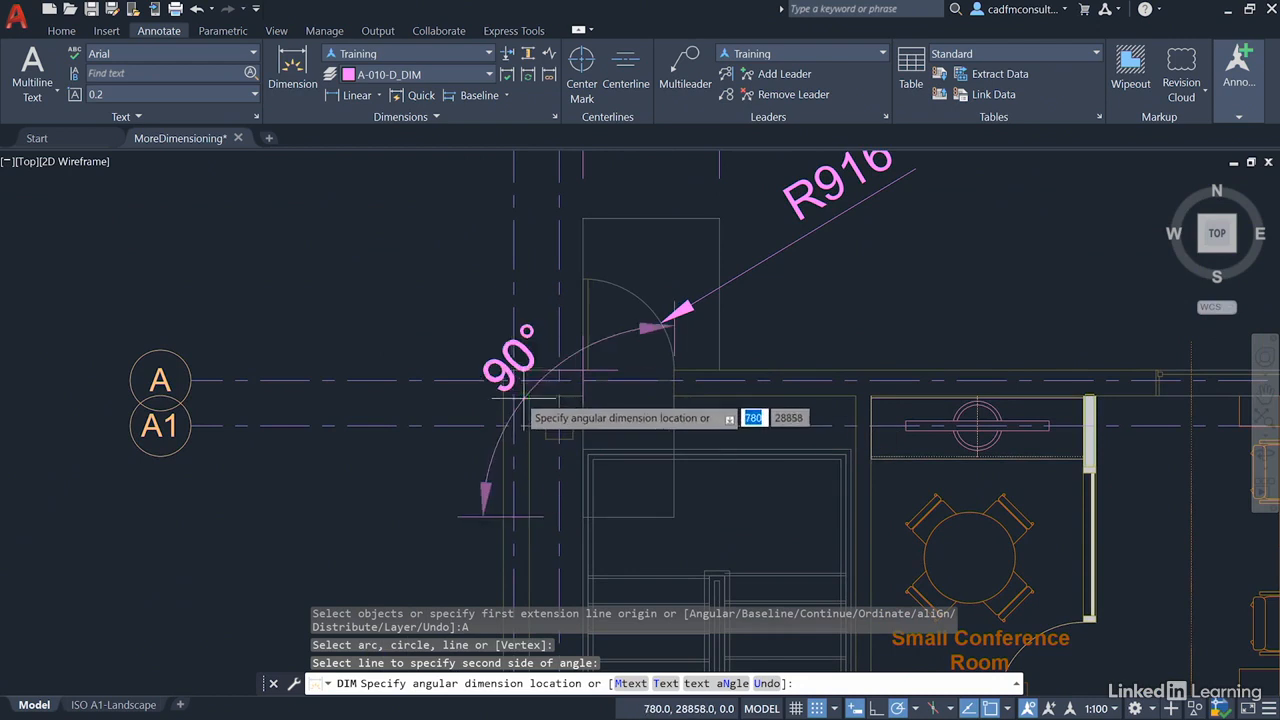
{"action": "left_click", "coordinate": [459, 346]}
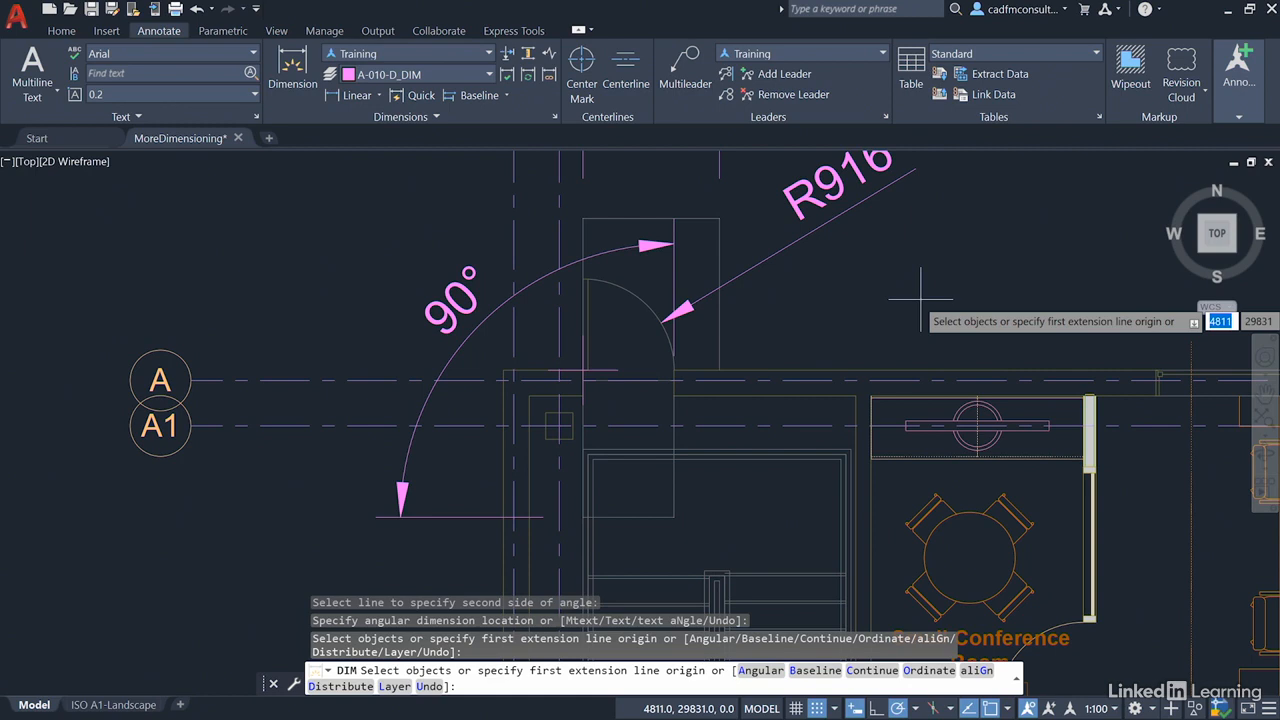
{"action": "key", "text": "Return"}
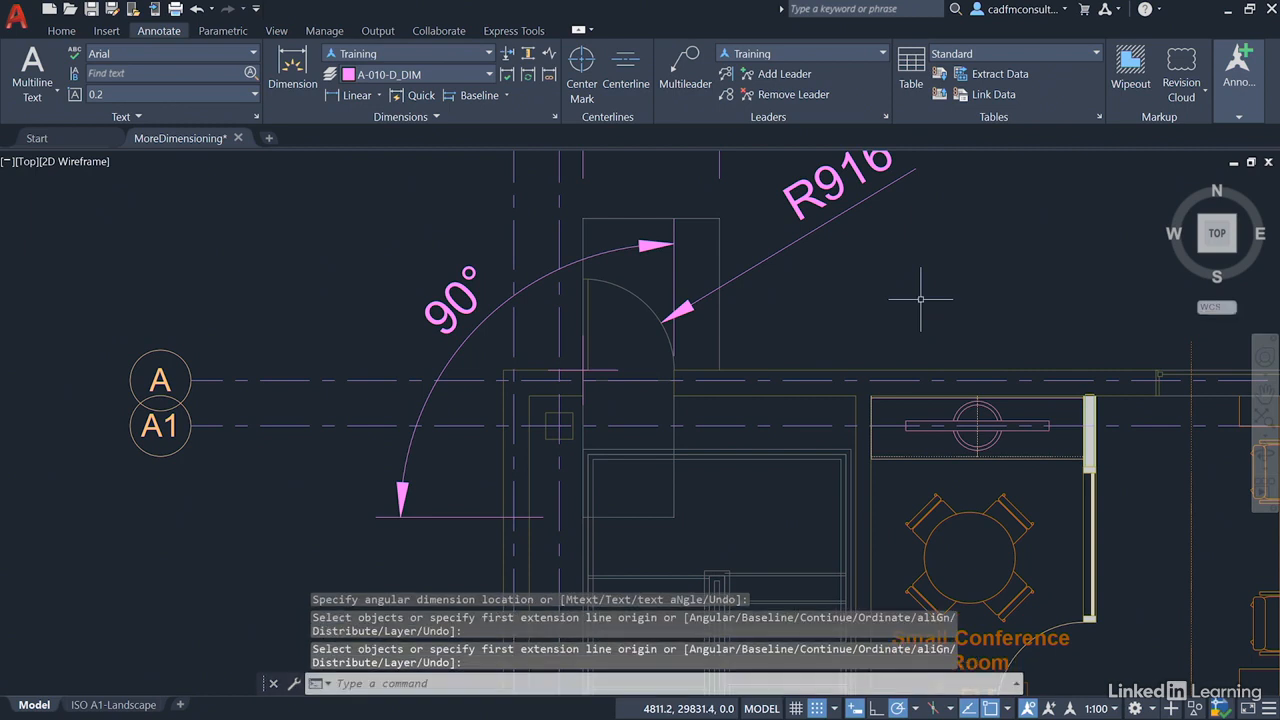
Delete the angular dimension at the stairwell door
{"action": "left_click", "coordinate": [444, 357]}
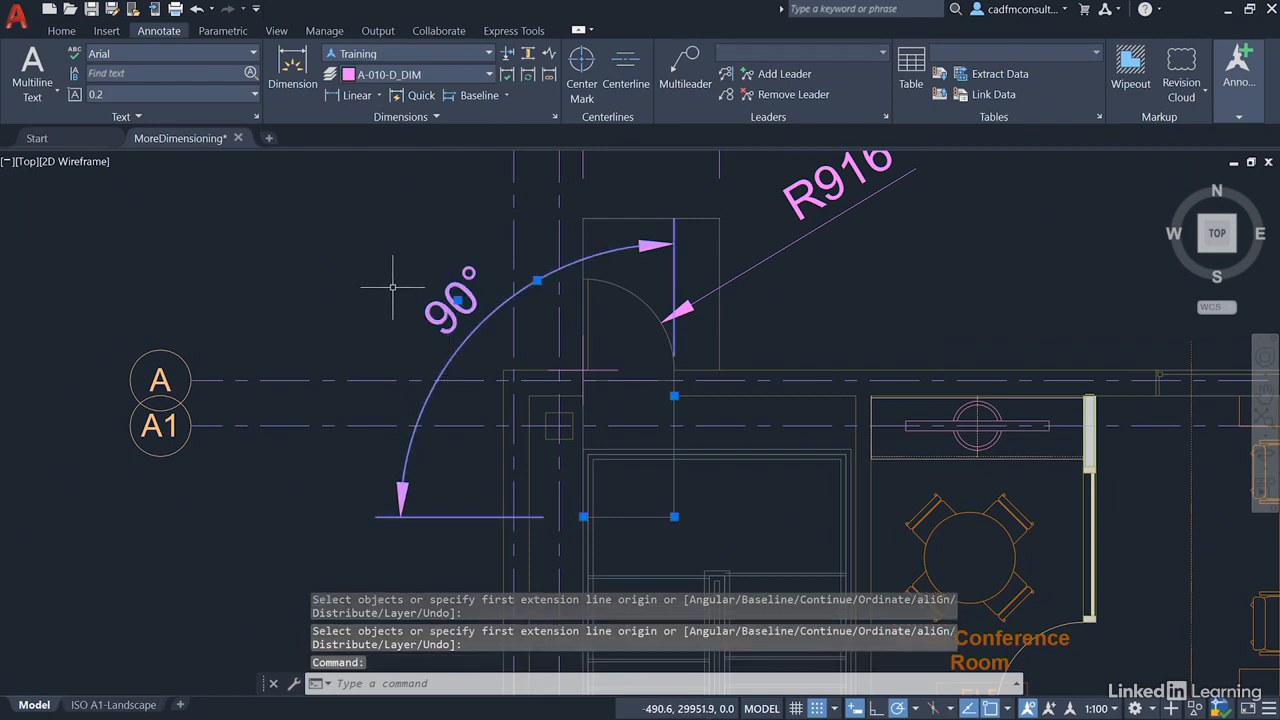
{"action": "key", "text": "Delete"}
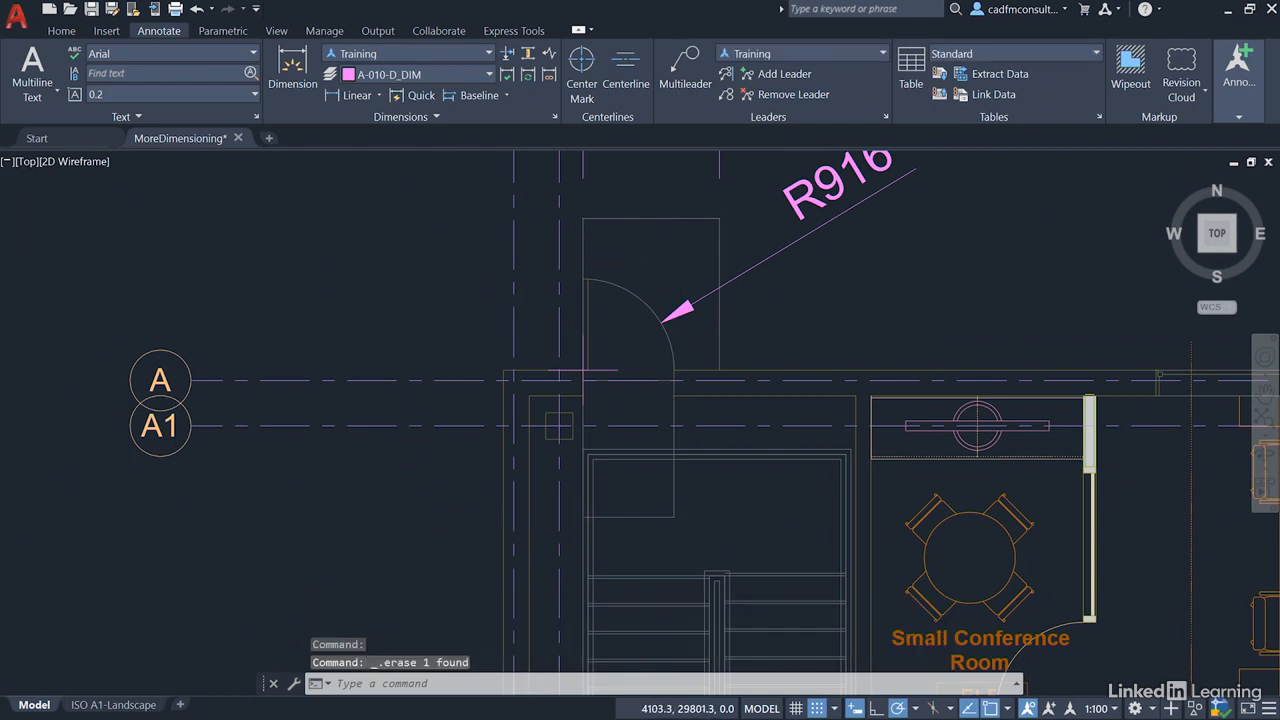
{"action": "scroll", "coordinate": [850, 301], "scroll_direction": "down", "scroll_amount": 4}
{"action": "middle_click_drag", "start_coordinate": [943, 251], "coordinate": [468, 404]}
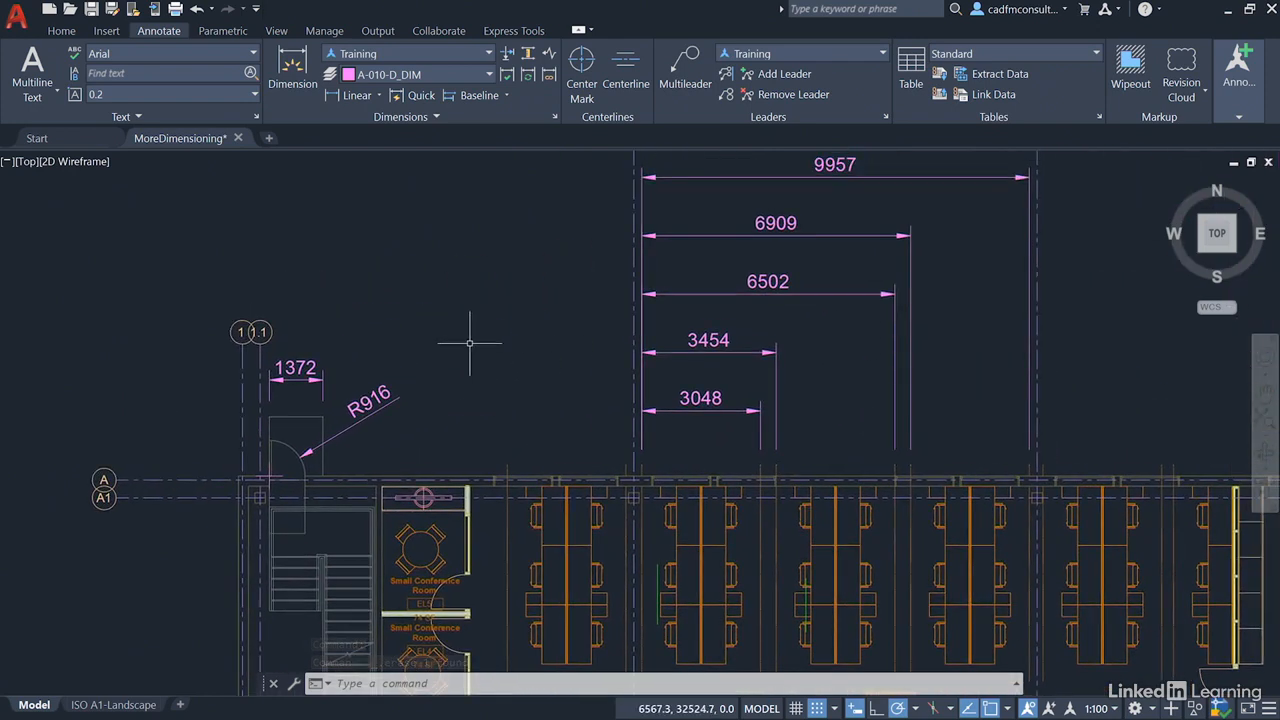